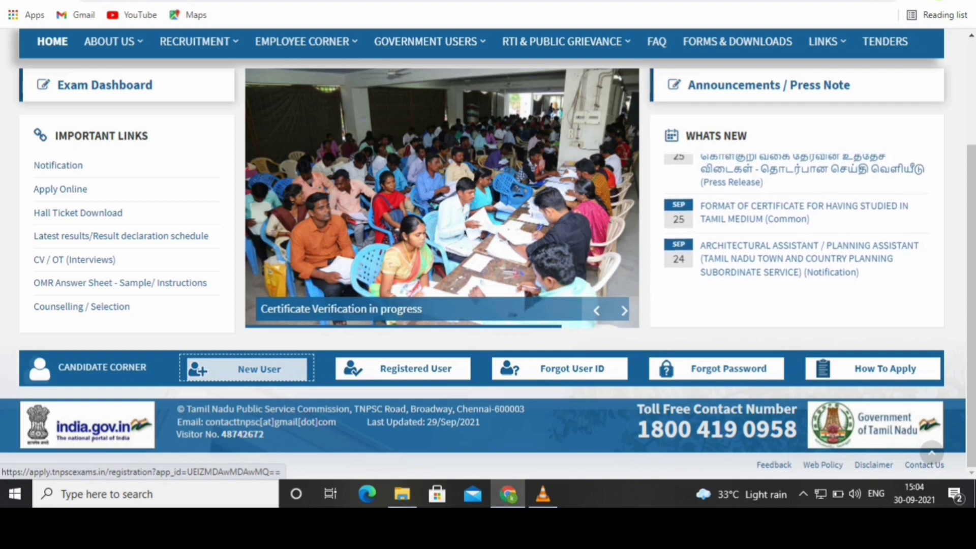
Open the New User registration, accept continuing to the external website, and enter a desired user ID.
left_click(247, 369)
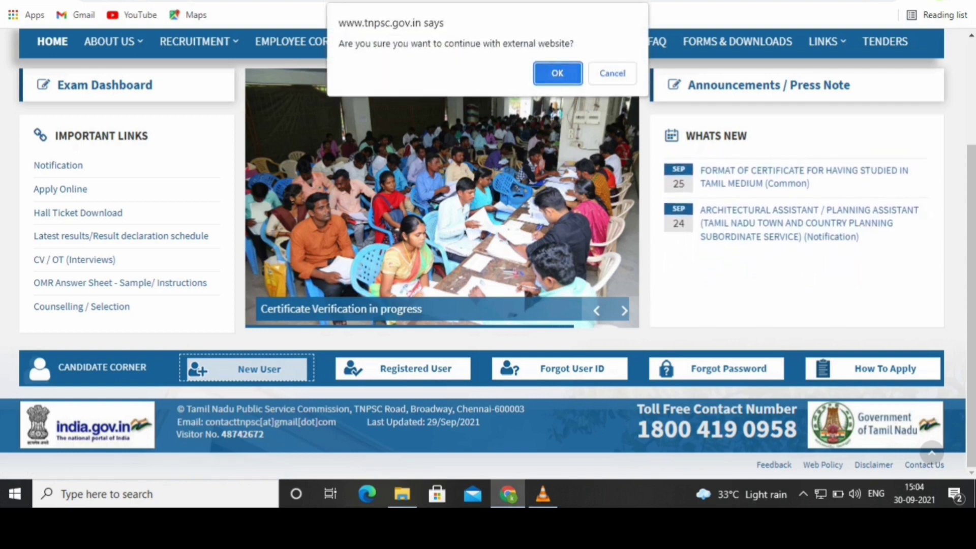
key("Return")
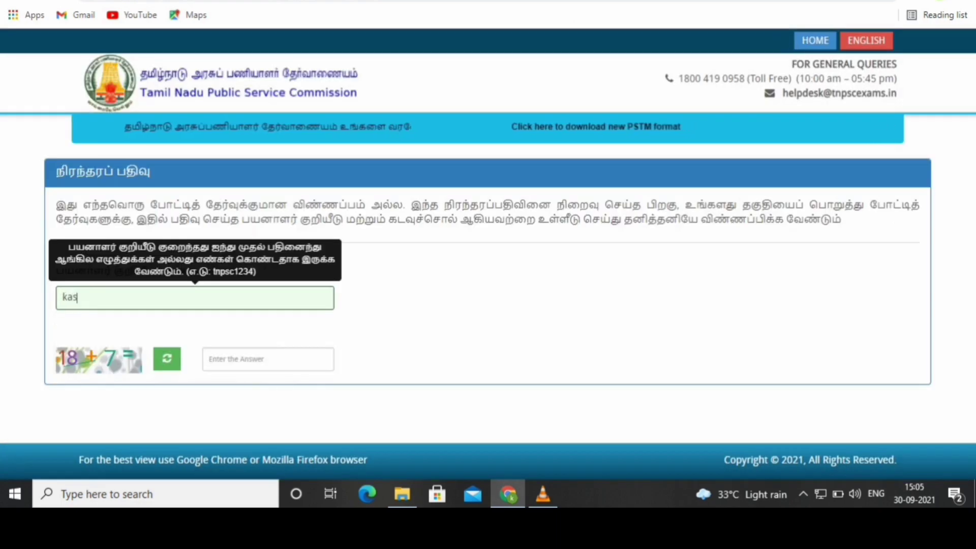
type("h")
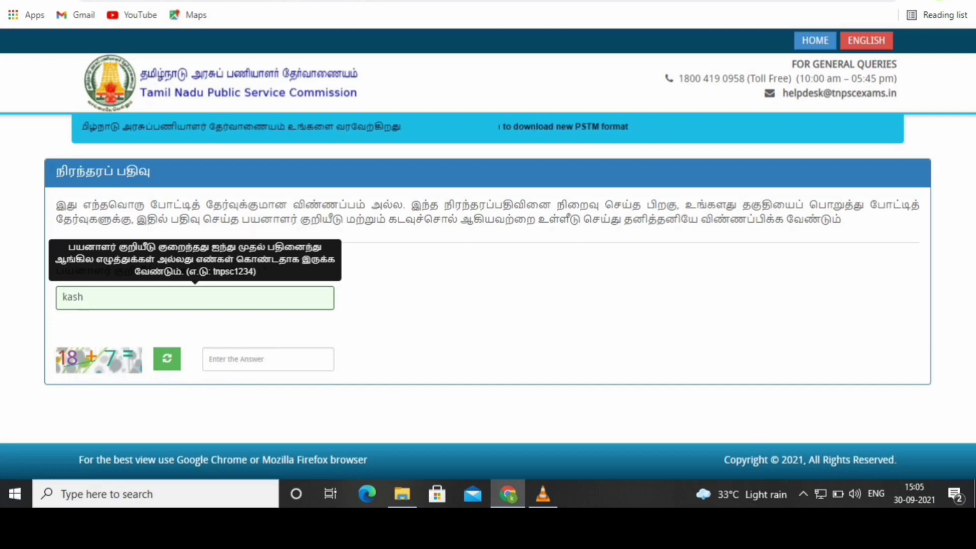
type("y")
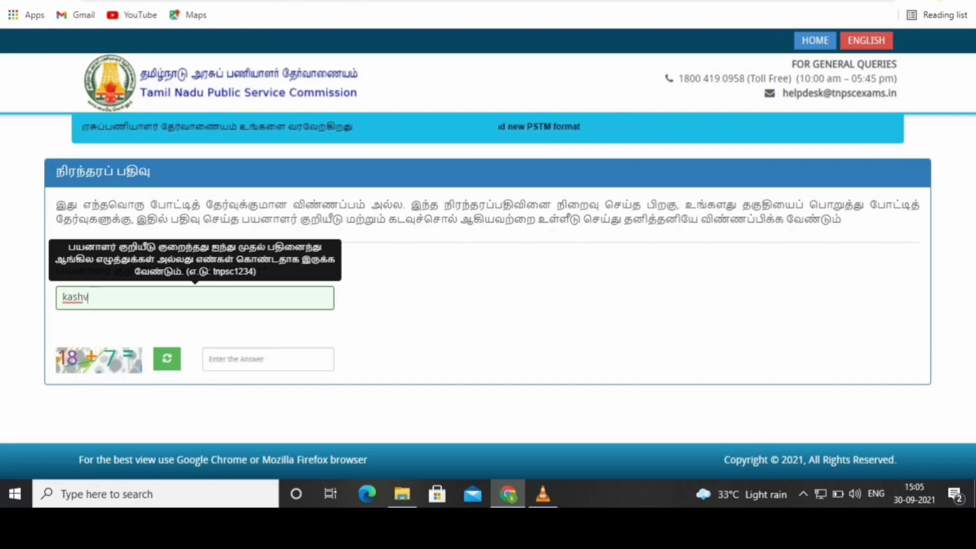
type("ini")
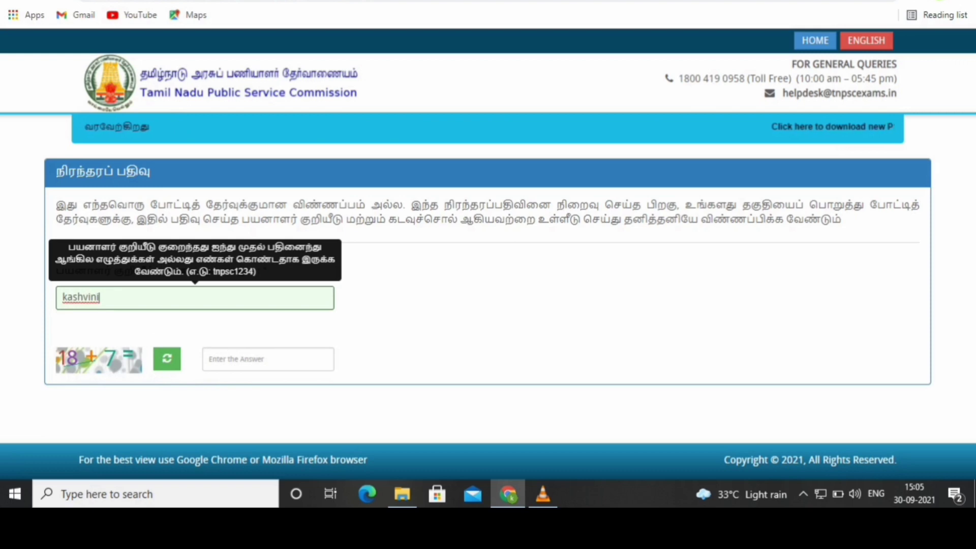
type("12")
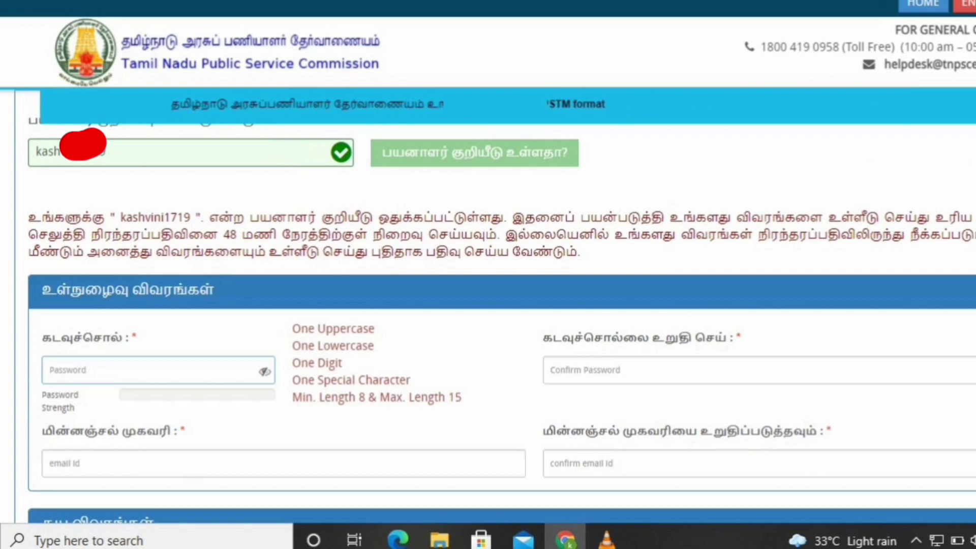
Acknowledge the community certificate notice and set the certificate's place of issue to Within TamilNadu.
scroll(488, 305, "down", 5)
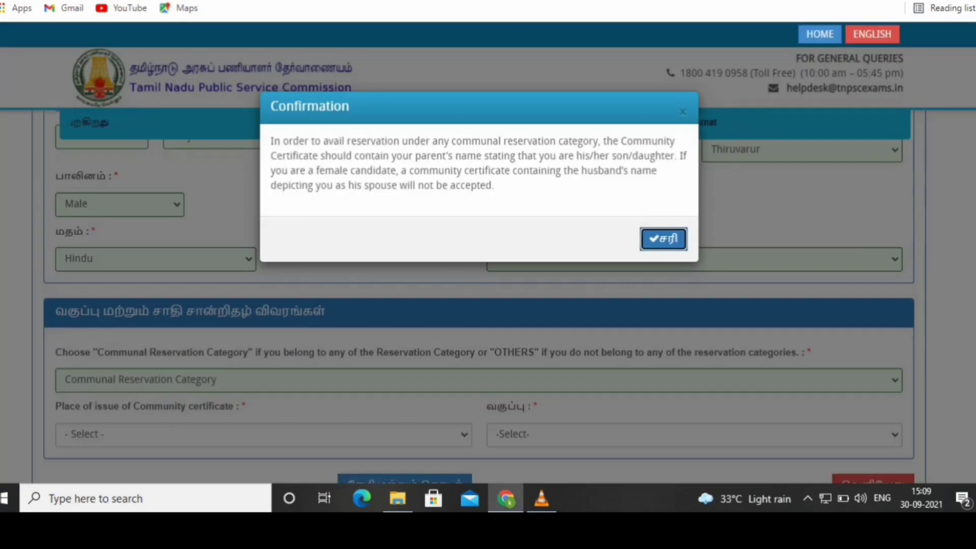
key("Return")
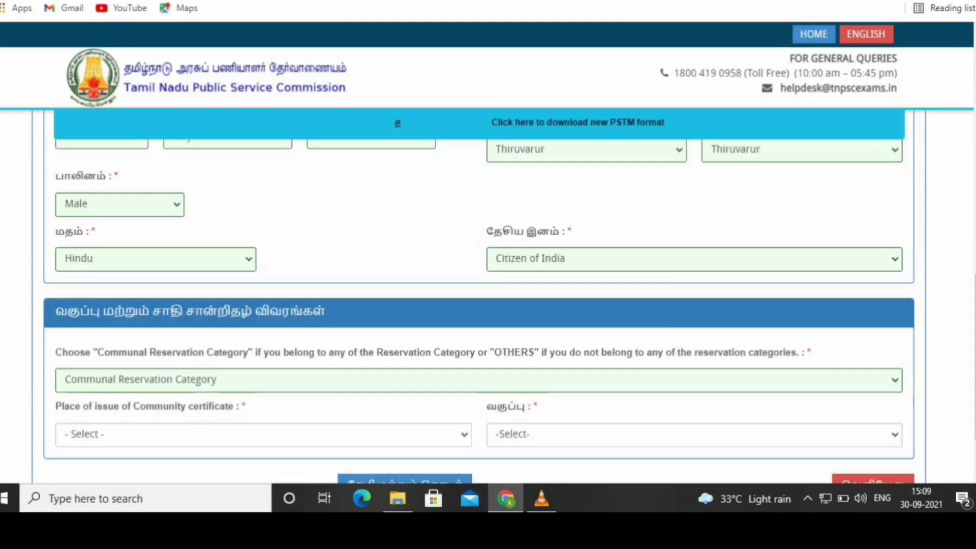
scroll(488, 274, "down", 3)
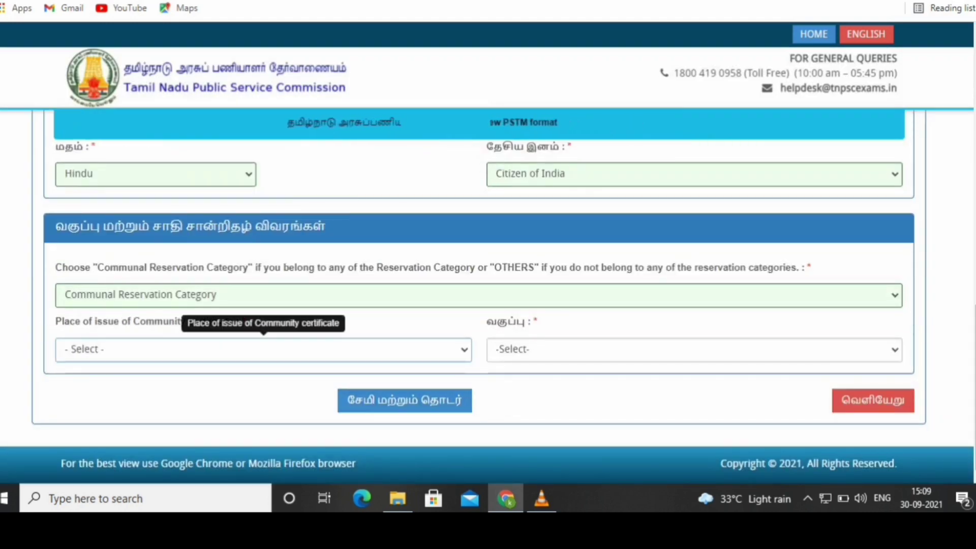
left_click(263, 350)
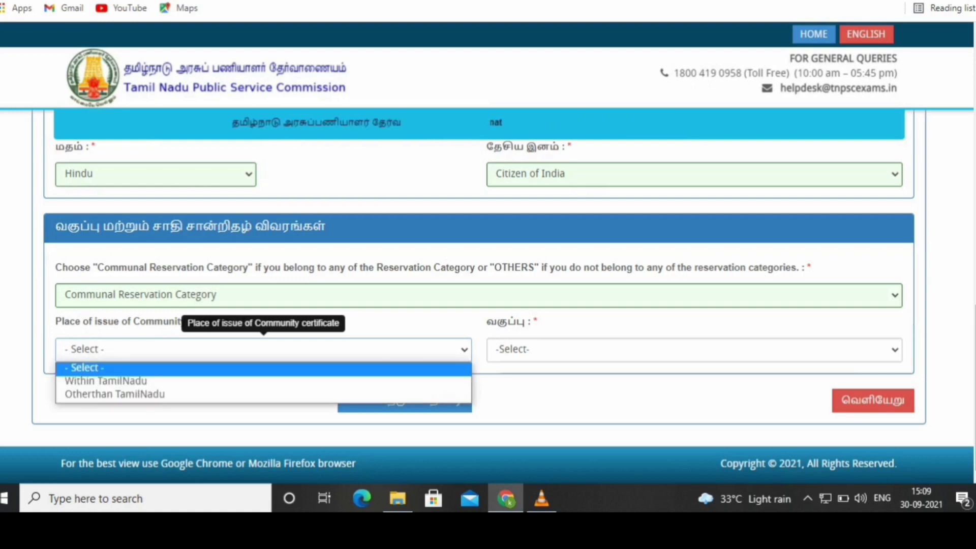
key("Down")
key("Return")
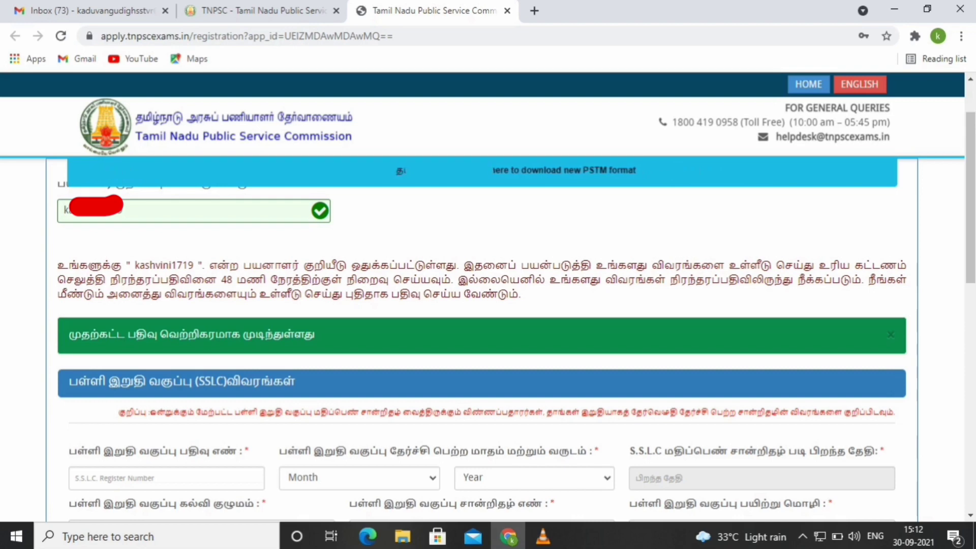
Review the SSLC details section and the contact and permanent address fields of the registration form.
scroll(483, 335, "down", 2)
scroll(483, 335, "down", 2)
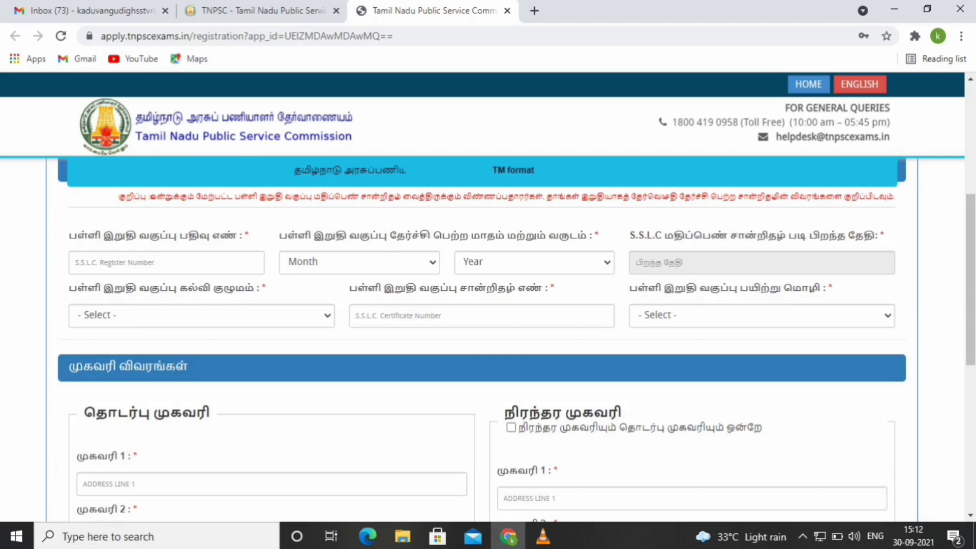
scroll(483, 336, "up", 2)
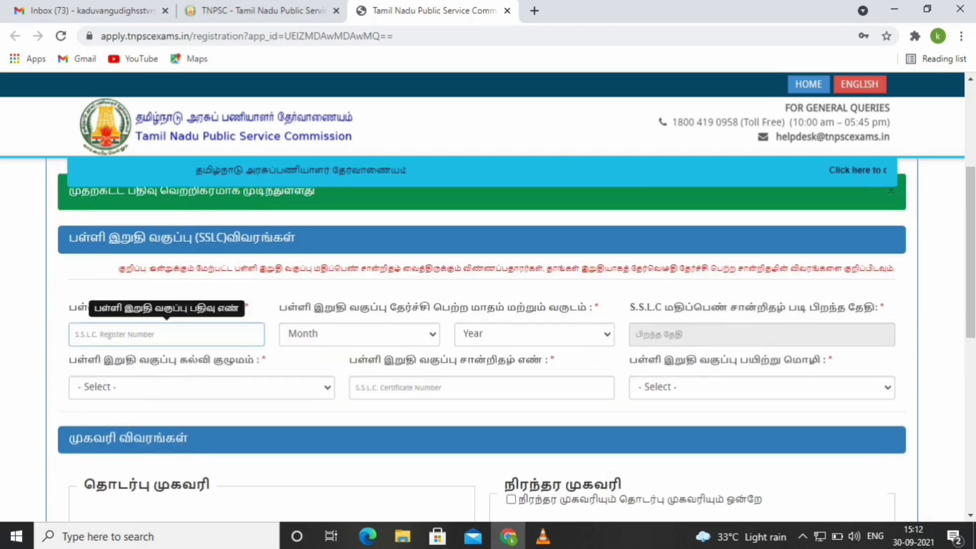
left_click(360, 334)
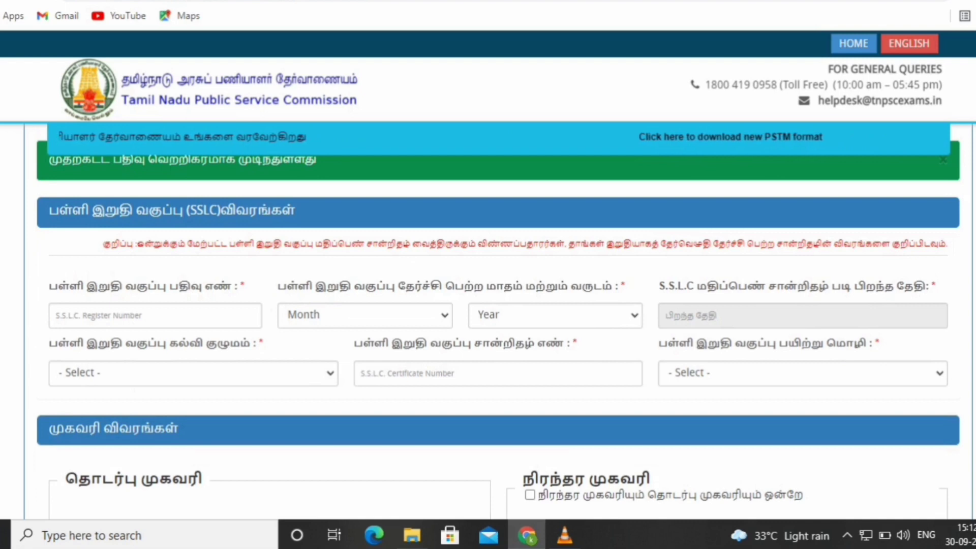
scroll(488, 325, "down", 3)
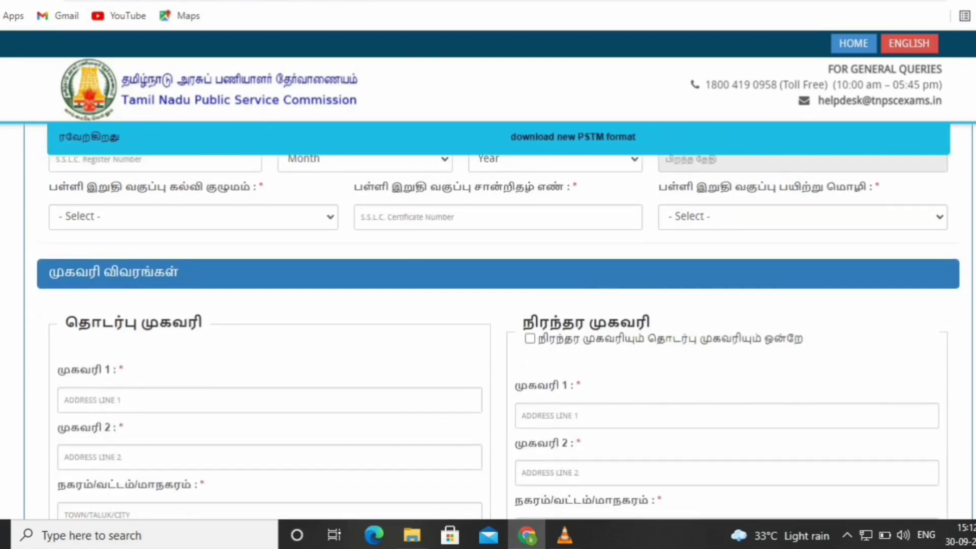
scroll(488, 326, "down", 2)
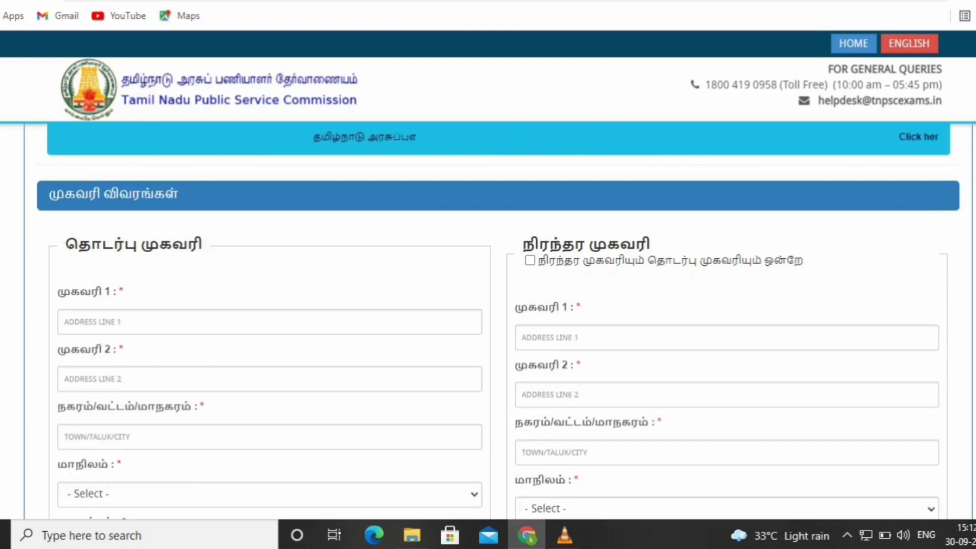
scroll(488, 325, "down", 1)
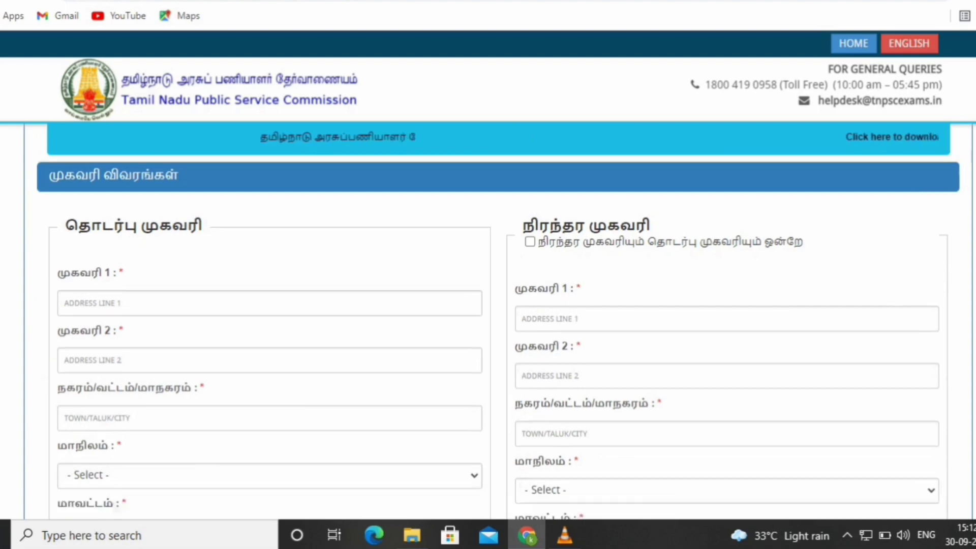
scroll(269, 356, "down", 3)
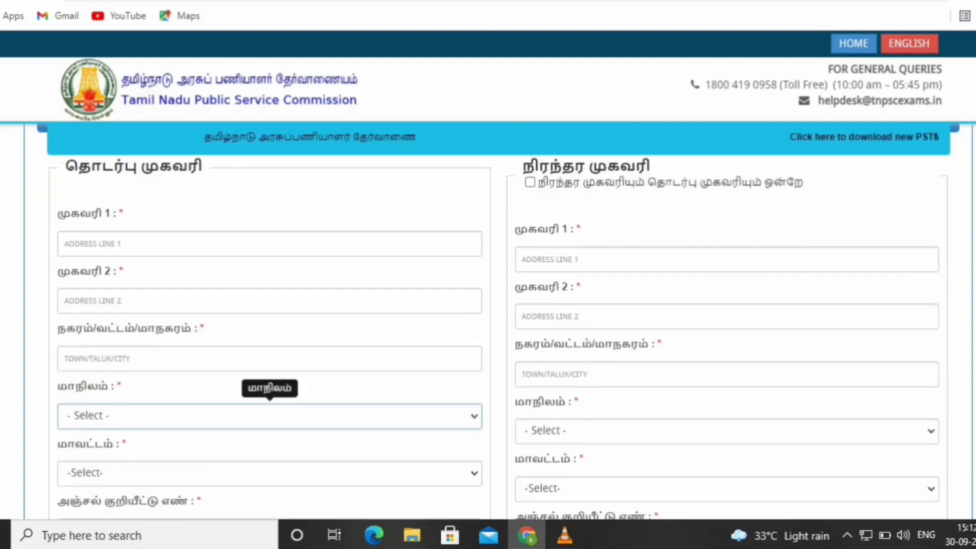
scroll(270, 416, "down", 4)
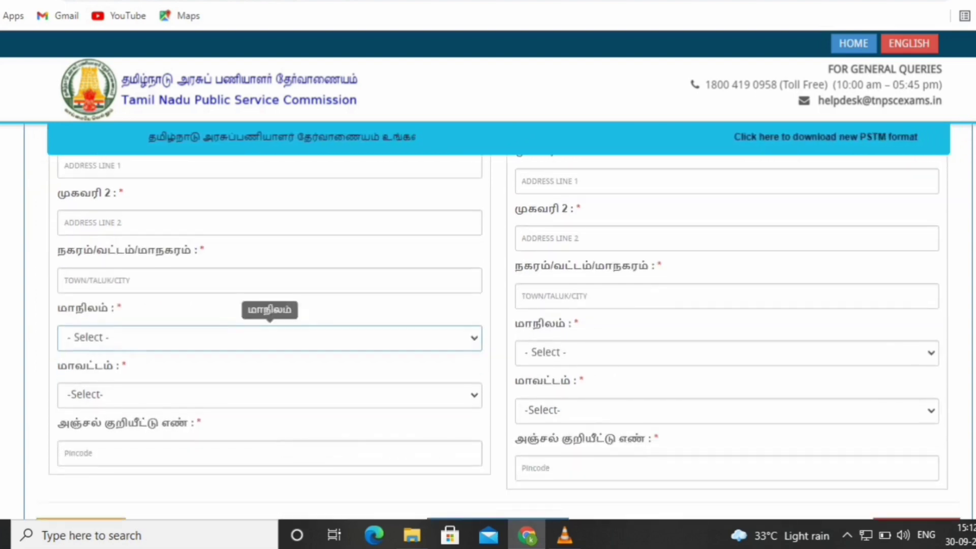
scroll(270, 338, "up", 3)
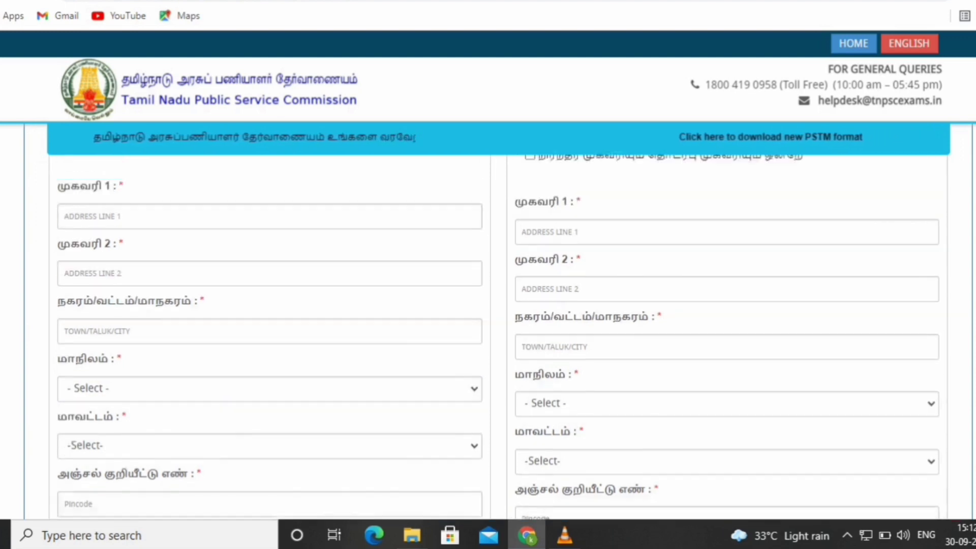
scroll(269, 411, "up", 1)
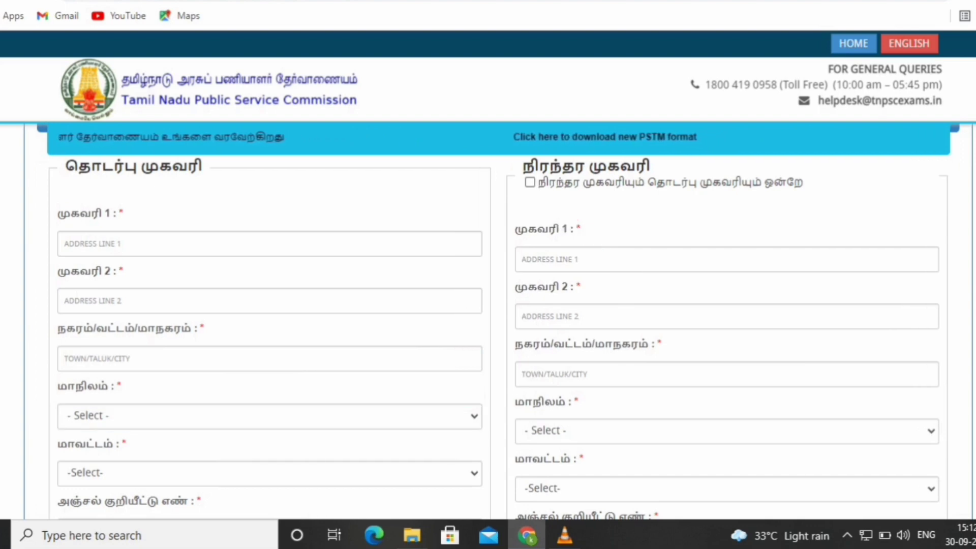
left_click(269, 359)
scroll(488, 331, "down", 3)
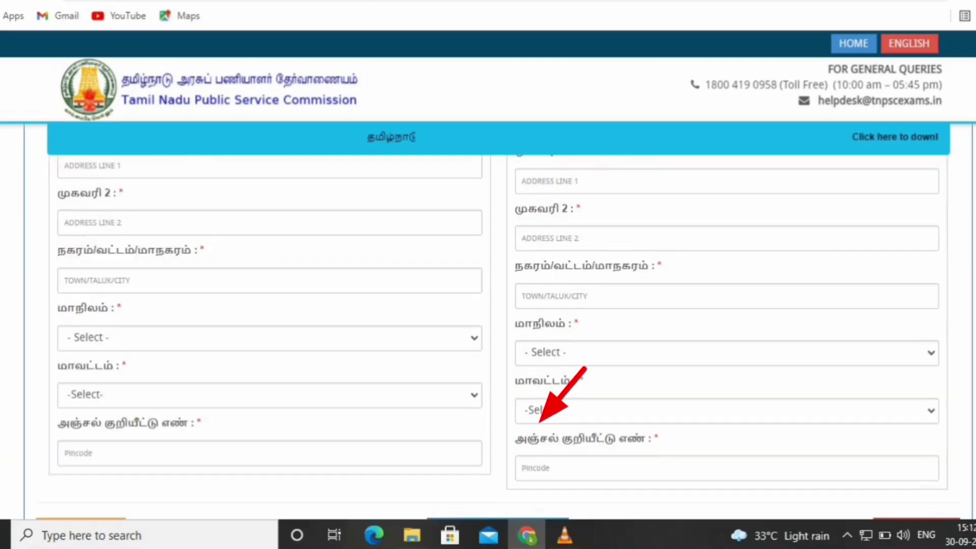
scroll(264, 199, "down", 2)
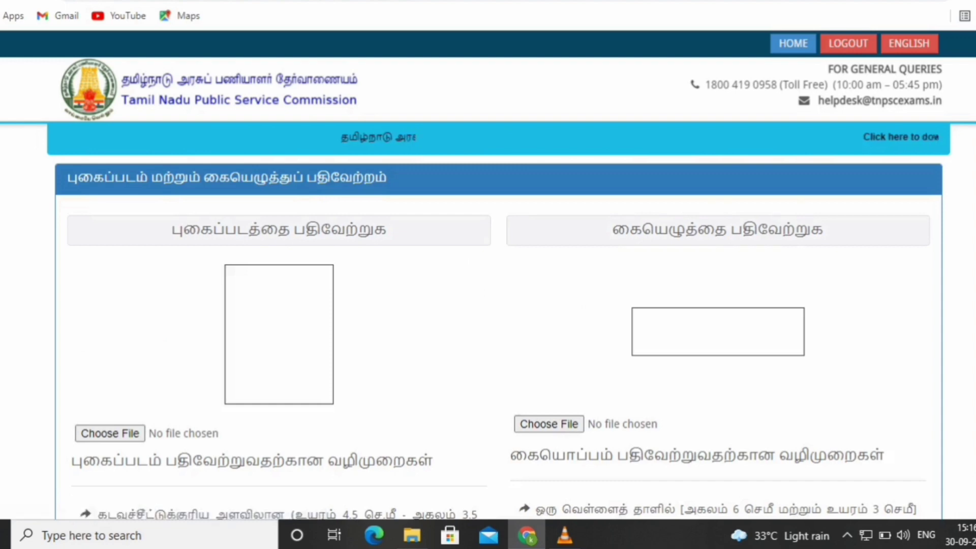
Read the photograph and signature upload guidelines, including the required dimensions, scan resolution and file sizes.
scroll(498, 325, "down", 2)
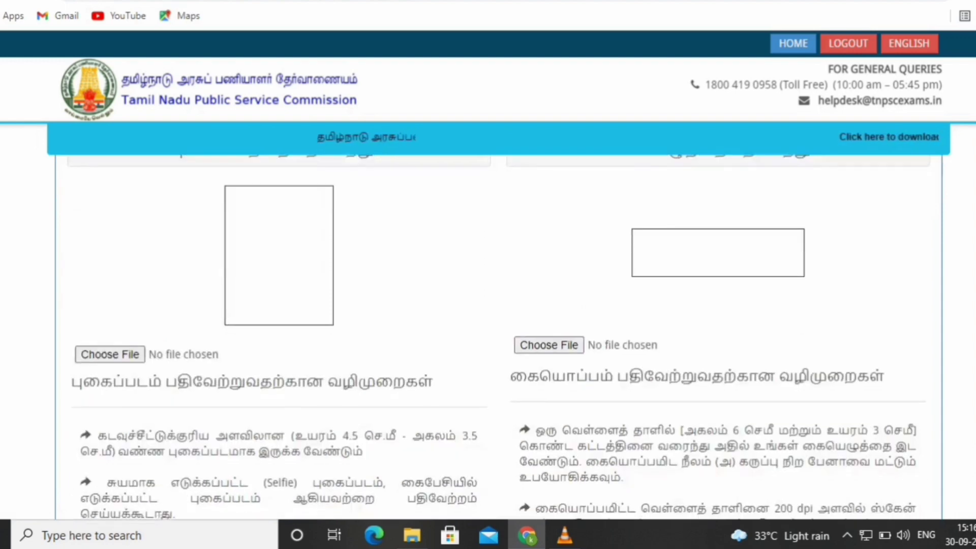
scroll(498, 325, "down", 2)
scroll(498, 325, "down", 1)
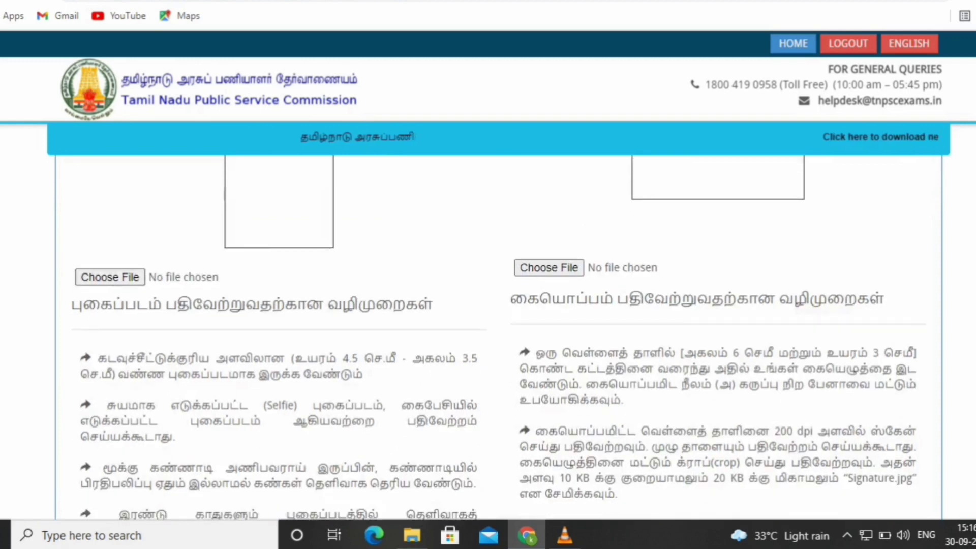
scroll(498, 325, "down", 2)
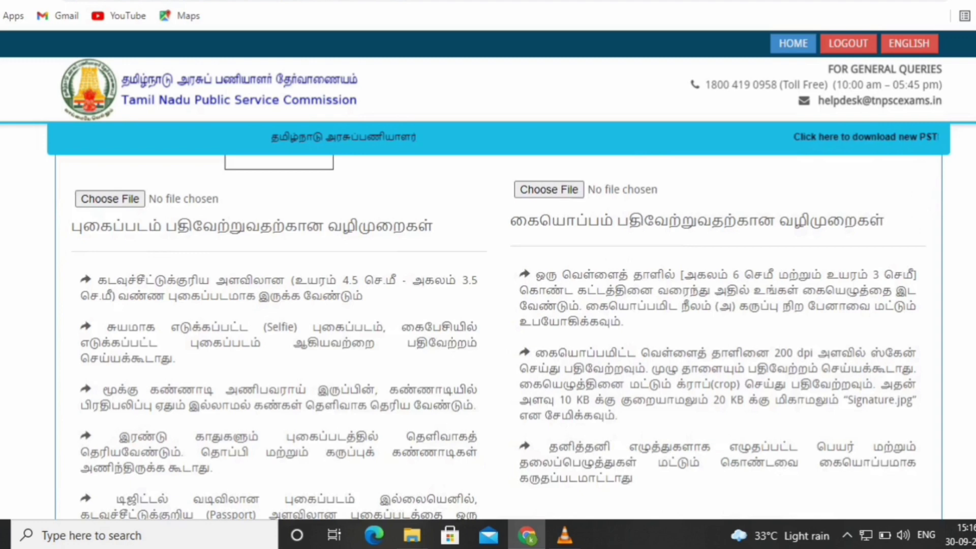
scroll(498, 325, "up", 1)
scroll(498, 326, "up", 1)
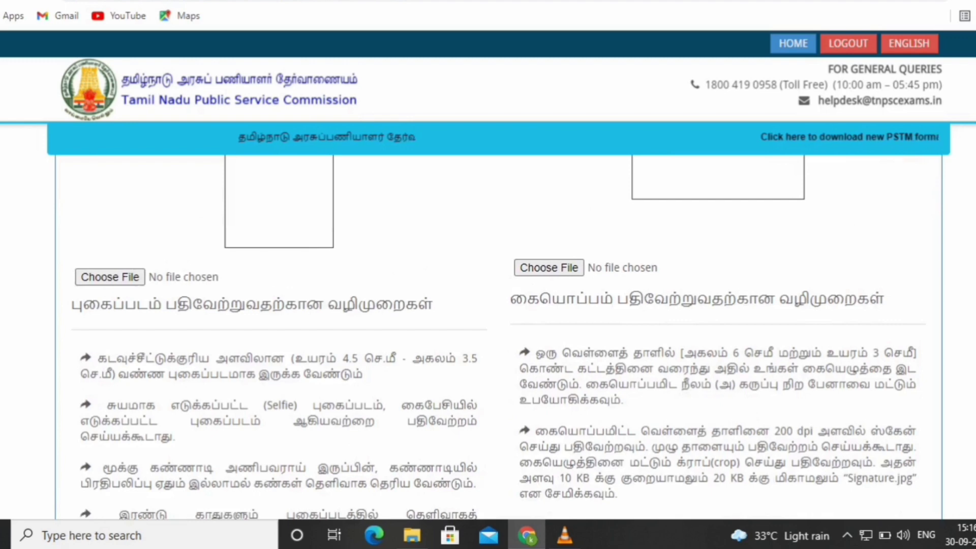
scroll(498, 335, "down", 1)
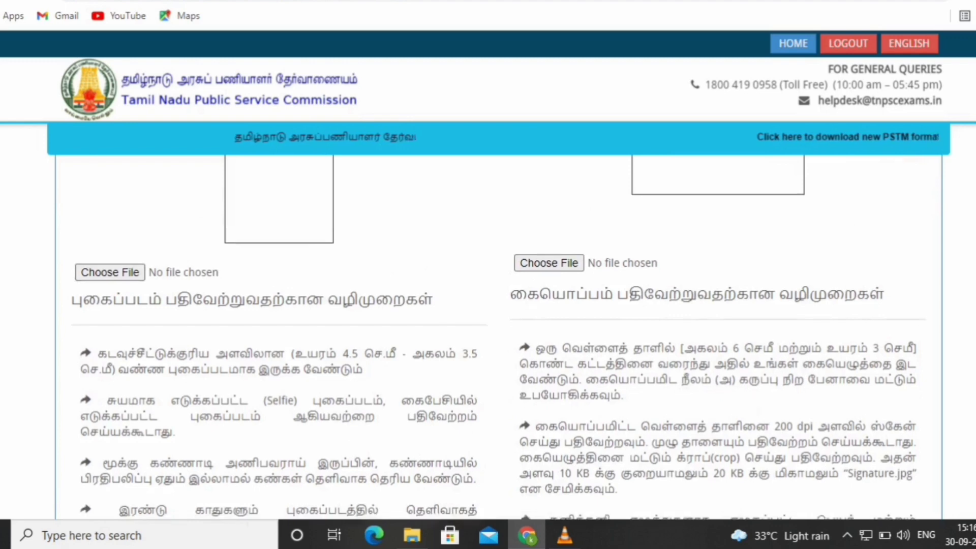
scroll(498, 336, "down", 1)
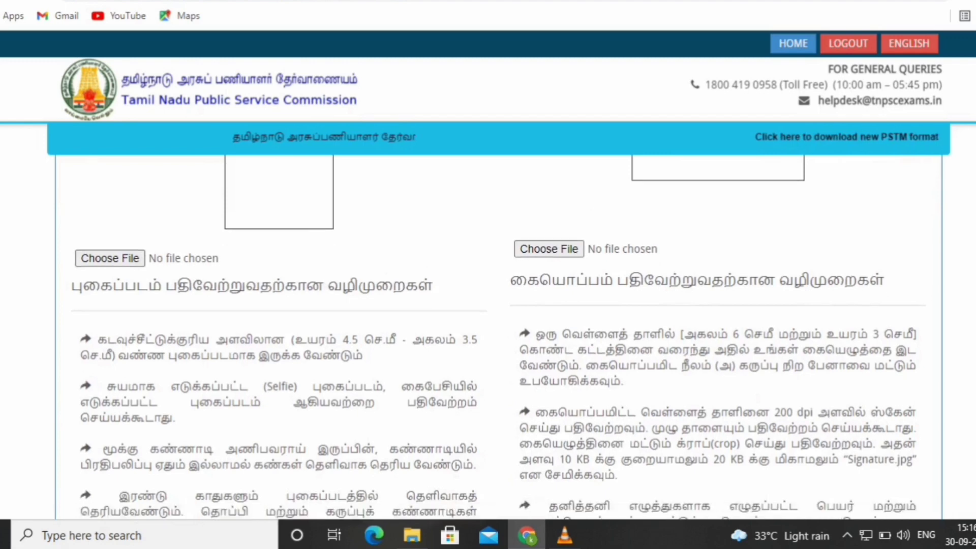
scroll(498, 335, "down", 1)
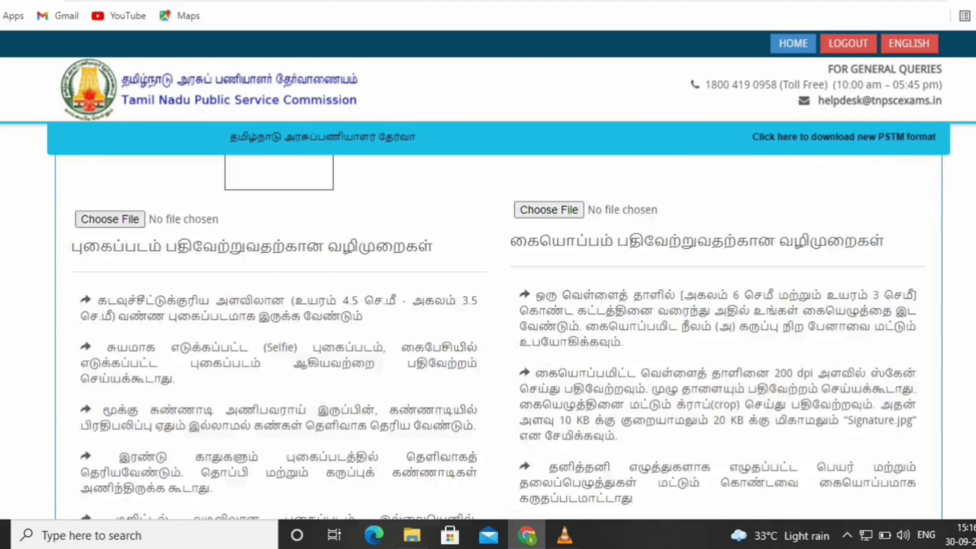
scroll(504, 325, "down", 1)
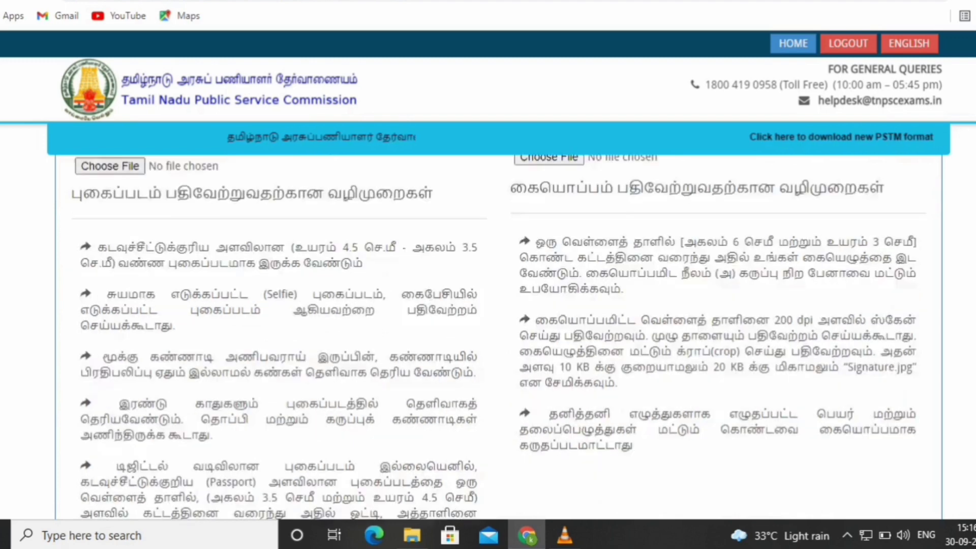
scroll(503, 325, "down", 1)
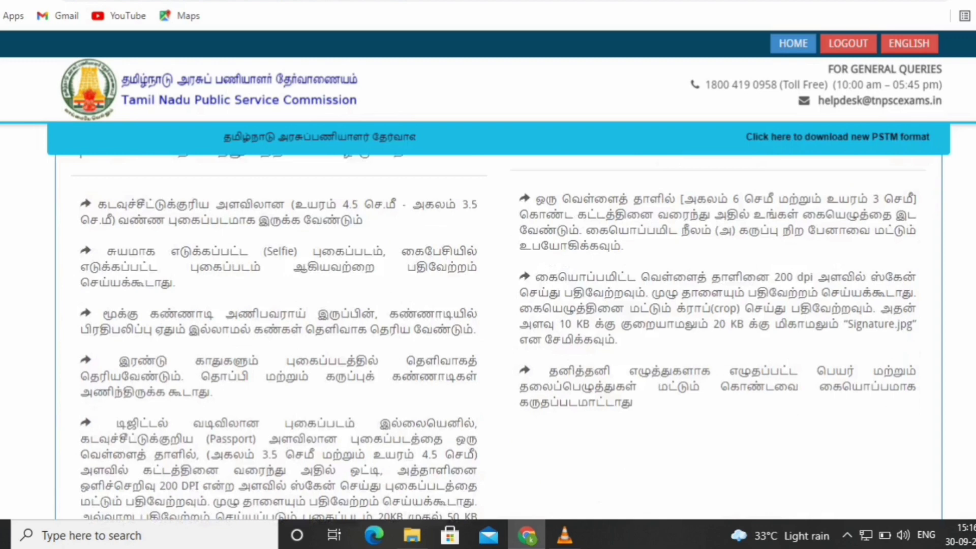
scroll(503, 325, "down", 1)
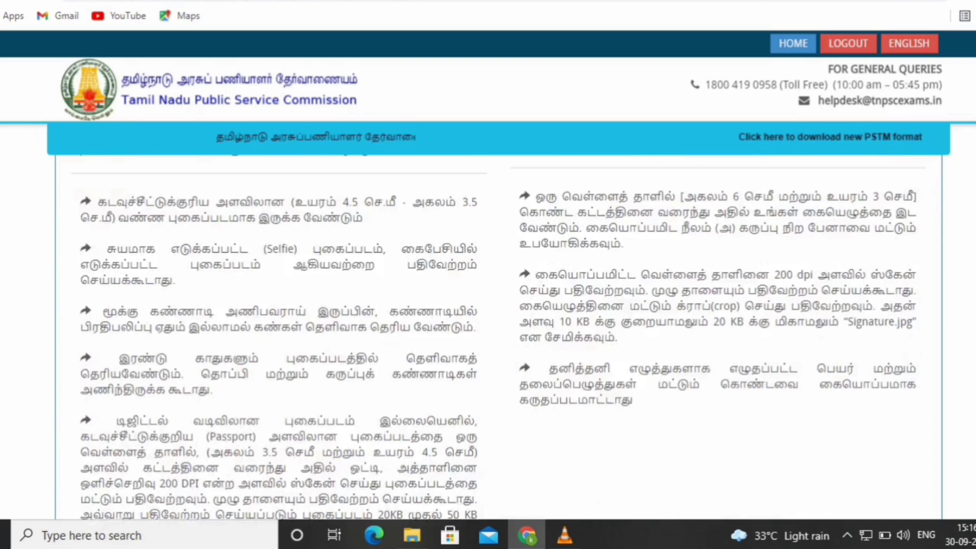
scroll(498, 325, "down", 4)
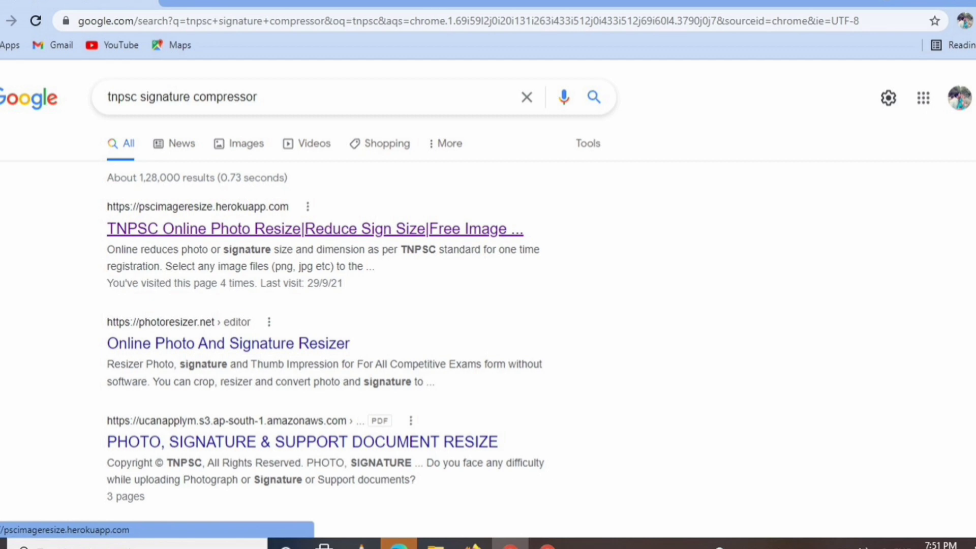
Open the TNPSC Online Photo Resize site and load photography.jpg from the mmm folder on Local Disk (F:) for conversion.
left_click(315, 229)
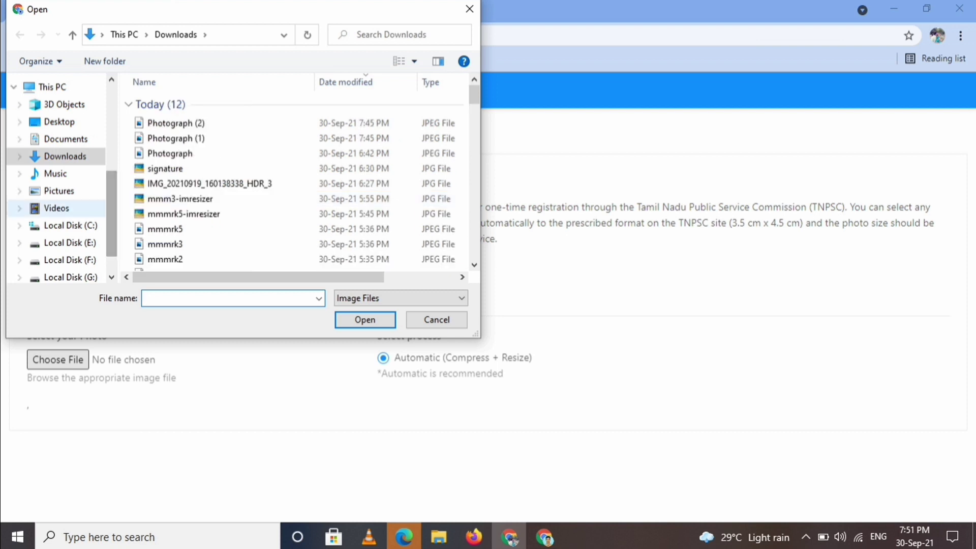
left_click(70, 277)
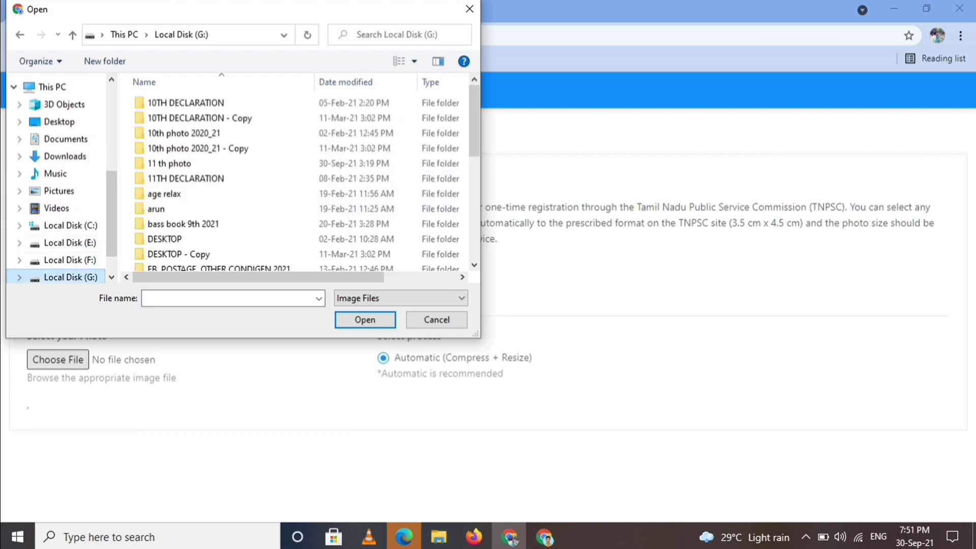
left_click(71, 260)
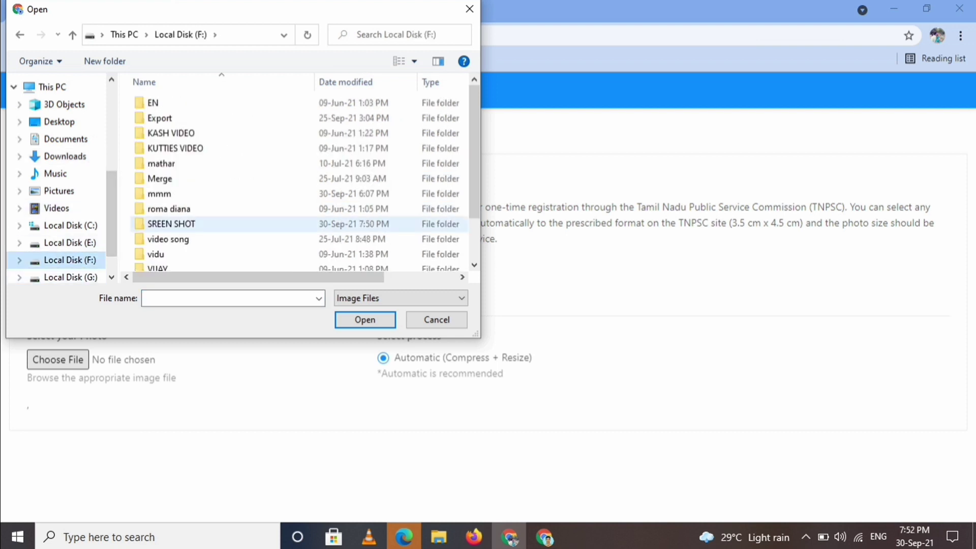
left_click(159, 194)
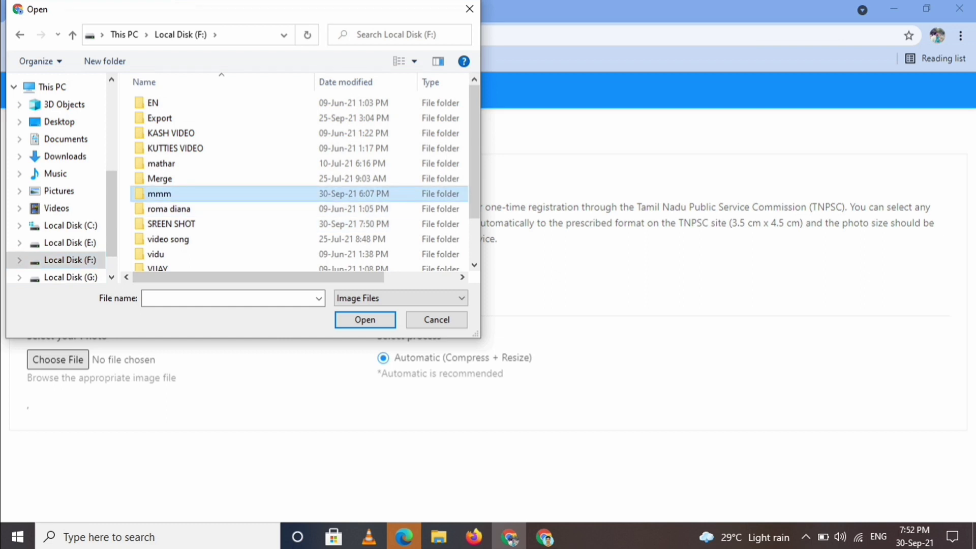
key("Return")
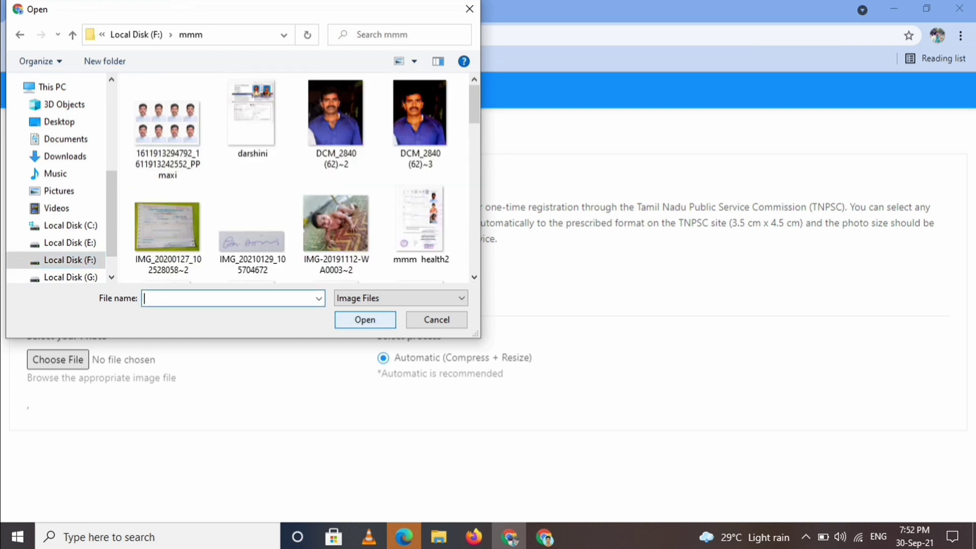
scroll(304, 178, "down", 5)
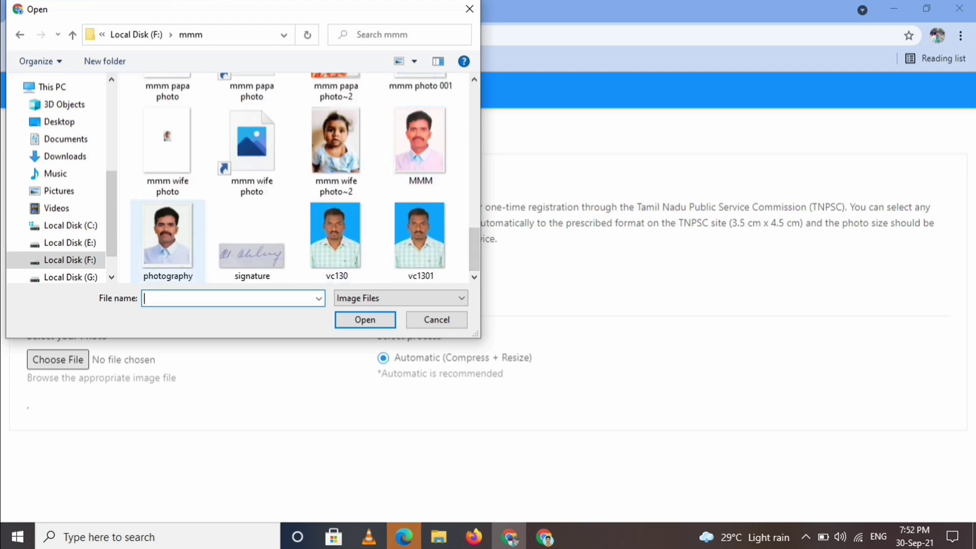
left_click(168, 239)
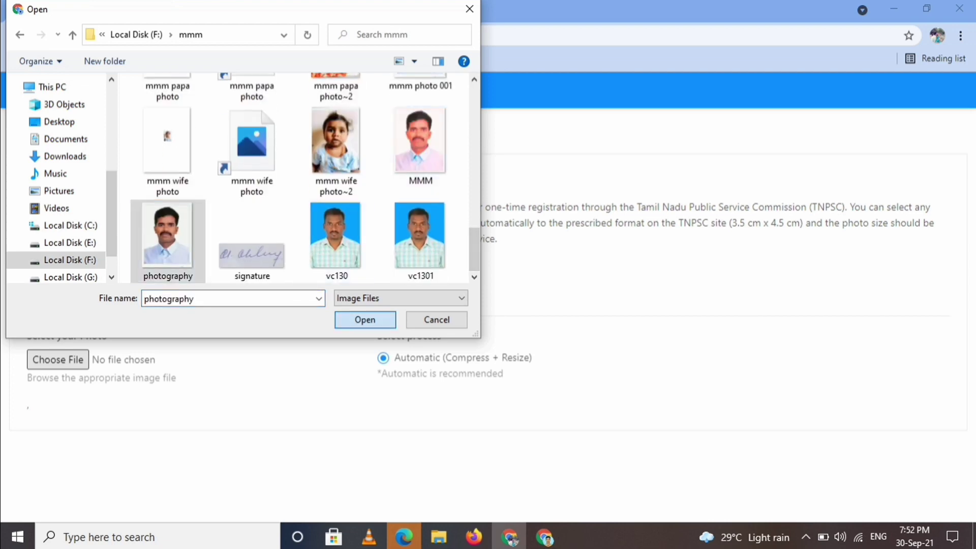
key("Return")
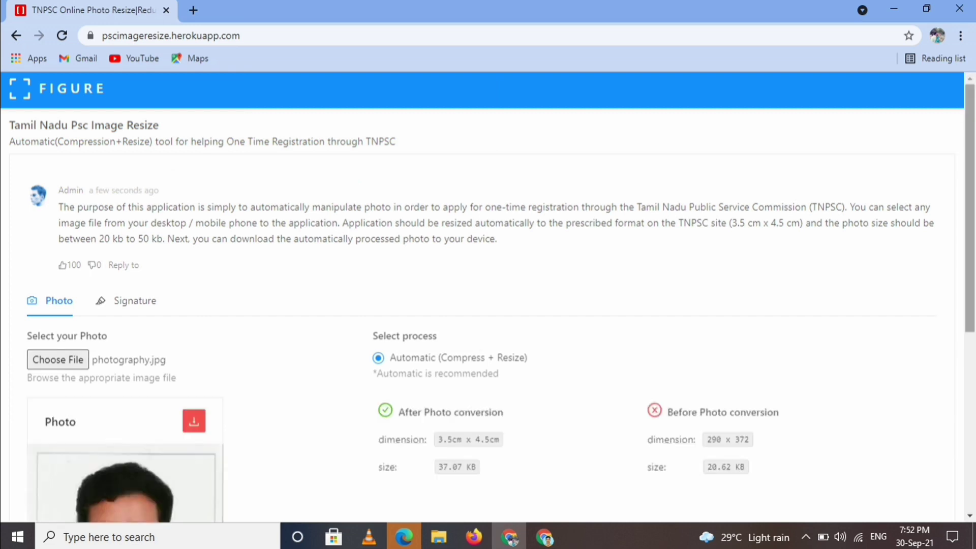
Check the converted photograph's preview, dimensions and file size, and download the converted image.
scroll(501, 315, "down", 4)
scroll(501, 316, "up", 1)
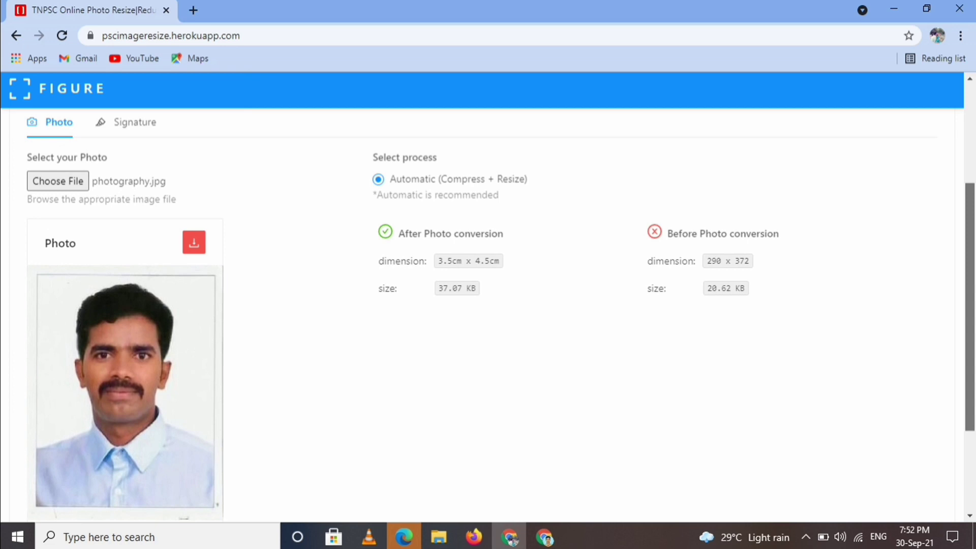
scroll(500, 315, "down", 1)
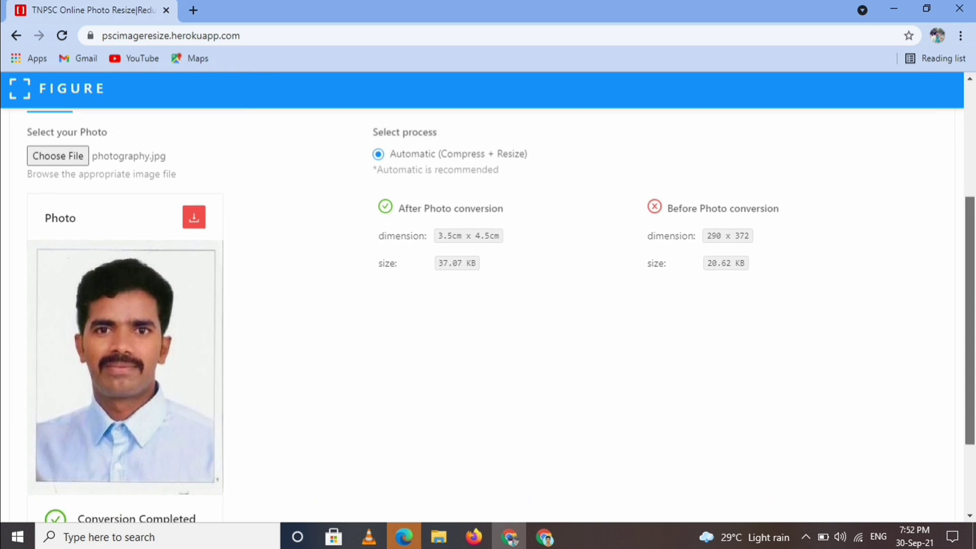
scroll(501, 315, "up", 3)
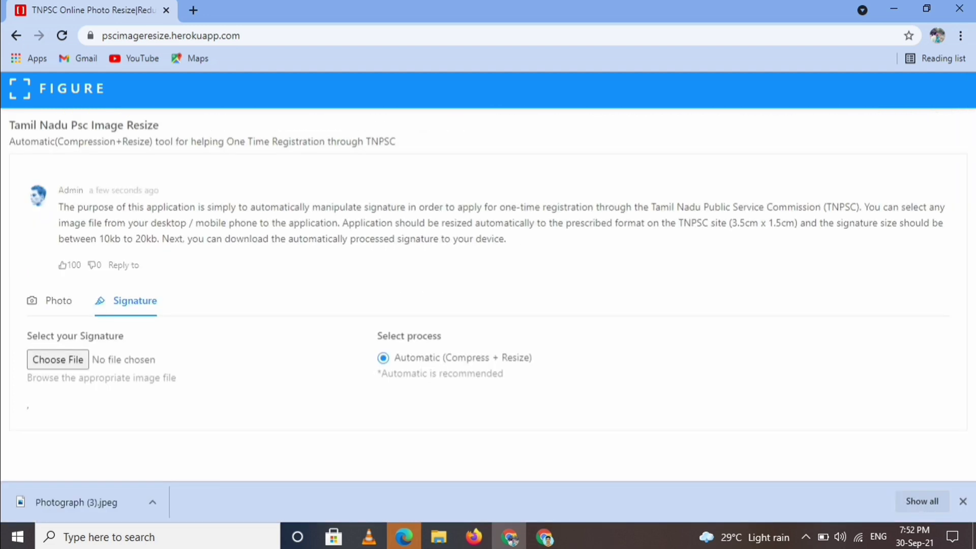
Load signature.jpg from the Downloads folder into the signature converter and check the converted signature's preview, dimensions and file size.
left_click(65, 156)
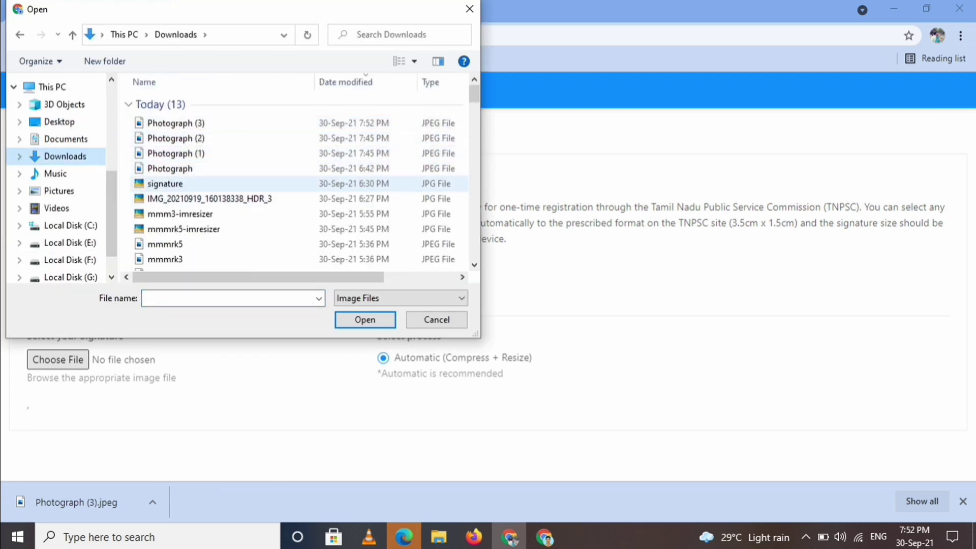
left_click(165, 183)
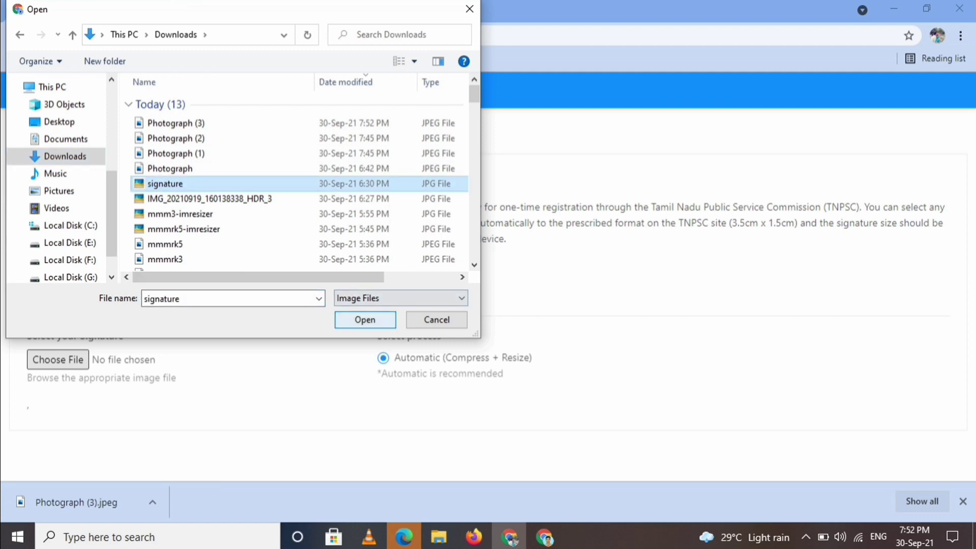
key("Return")
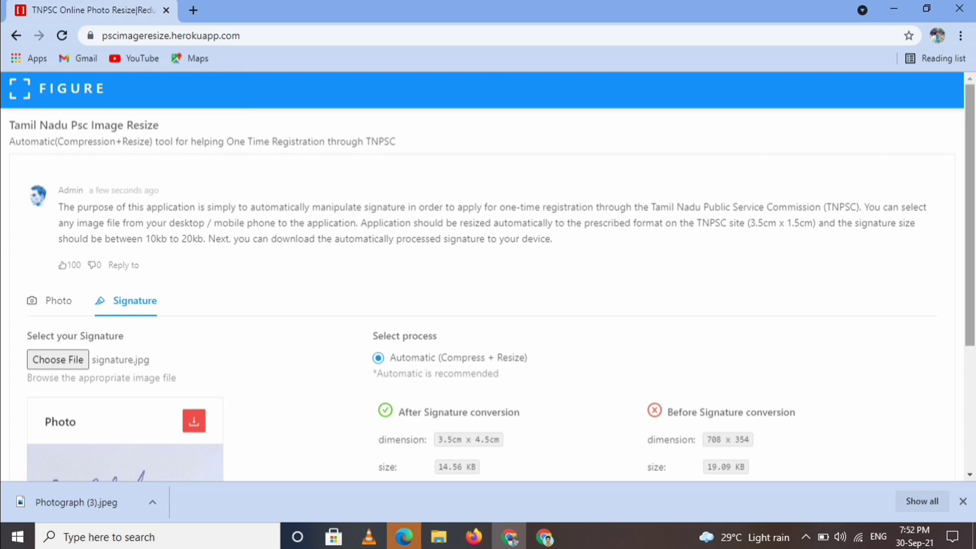
scroll(488, 295, "down", 3)
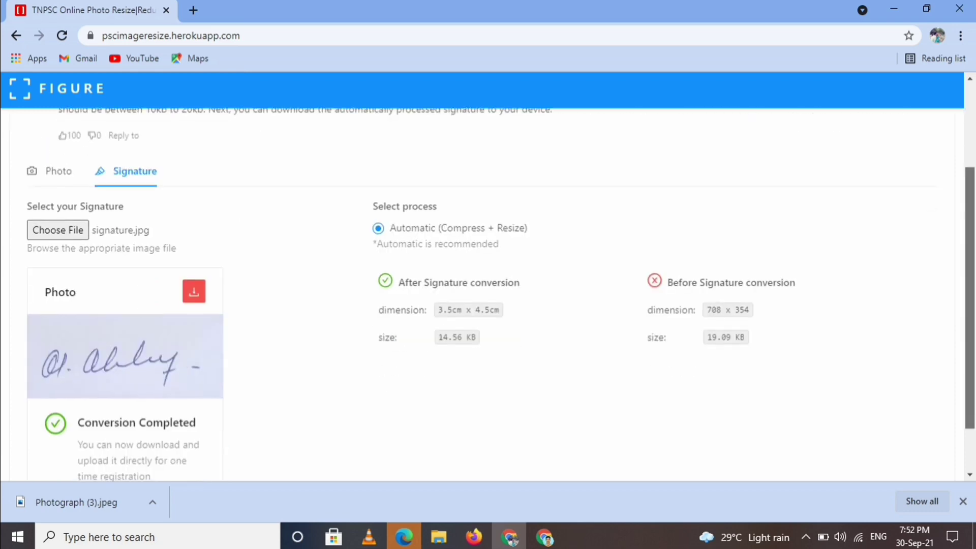
scroll(488, 294, "up", 1)
scroll(488, 295, "down", 1)
scroll(488, 295, "up", 2)
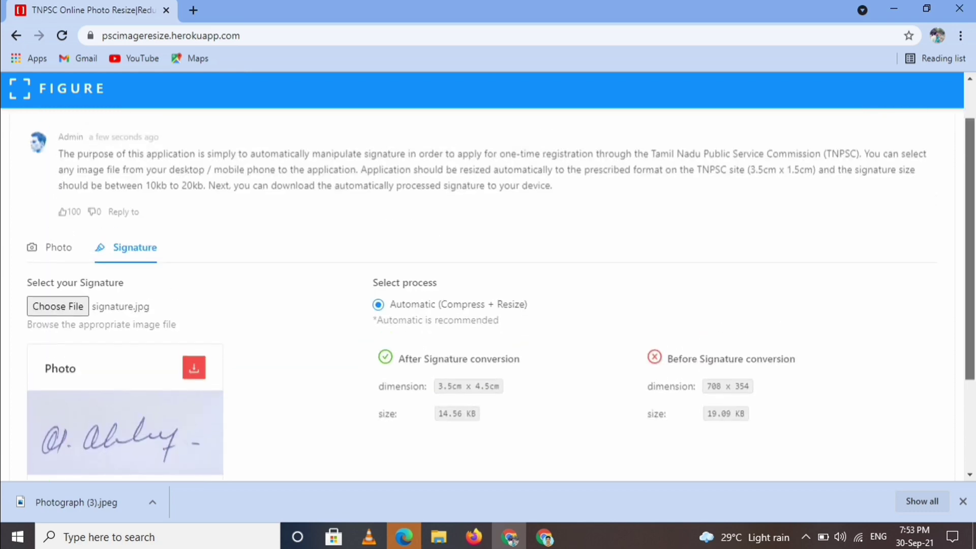